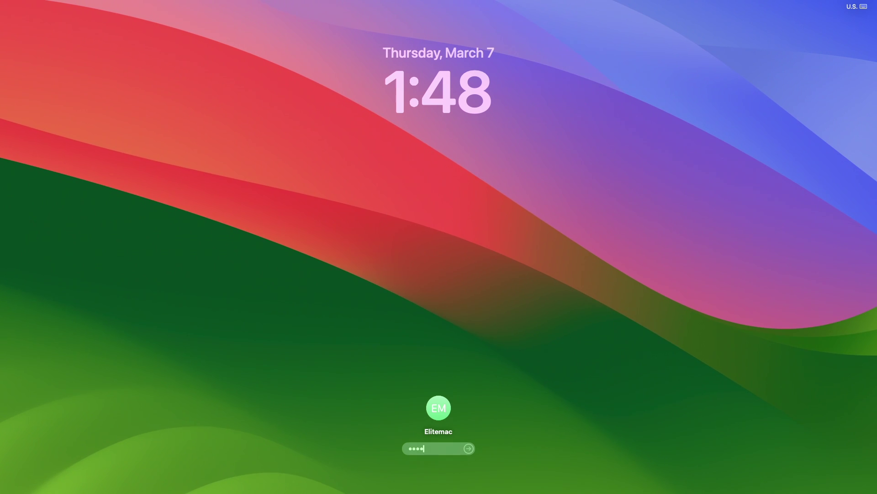
Log in to the Mac with the account password.
key("Return")
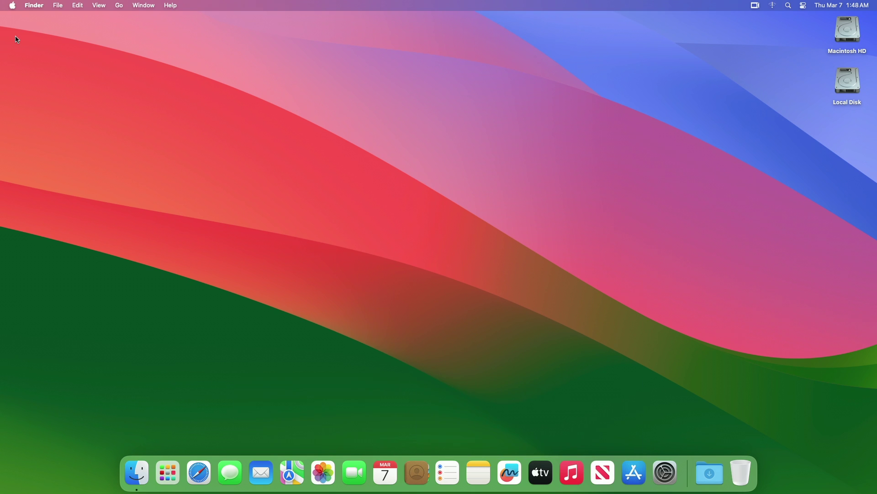
Open Local Disk and check its volume format in Get Info, then close both windows.
double_click(848, 85)
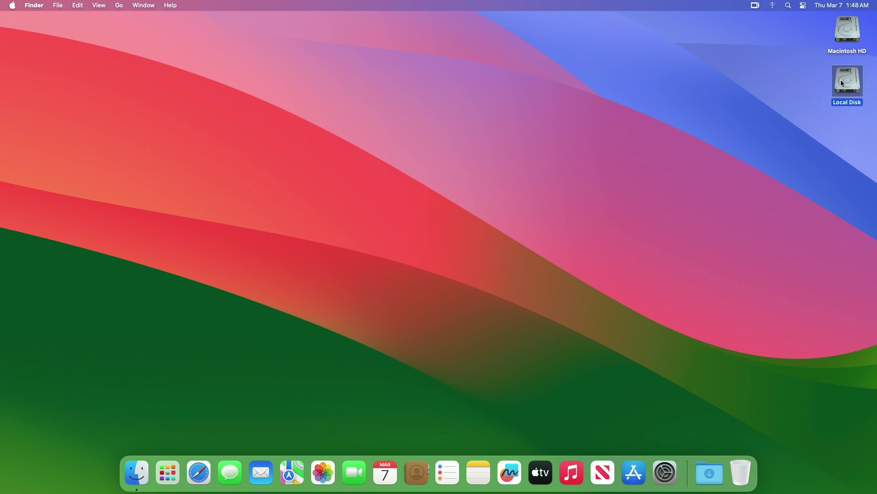
right_click(347, 216)
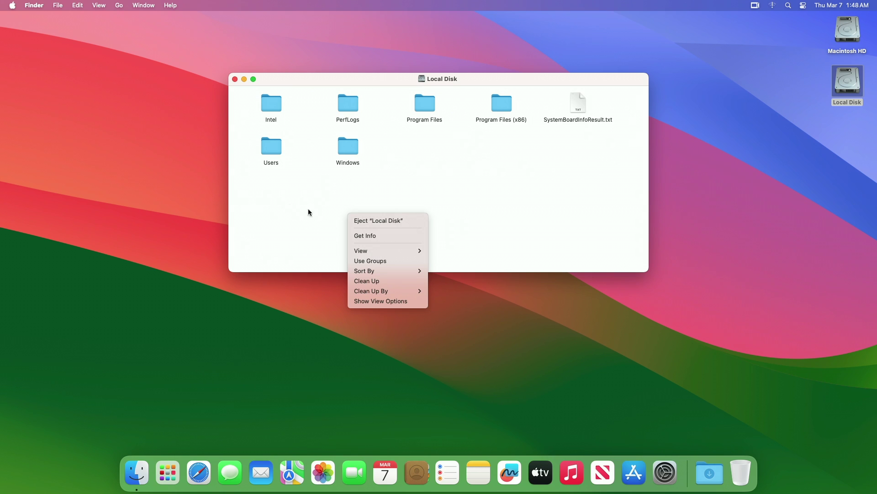
left_click(371, 235)
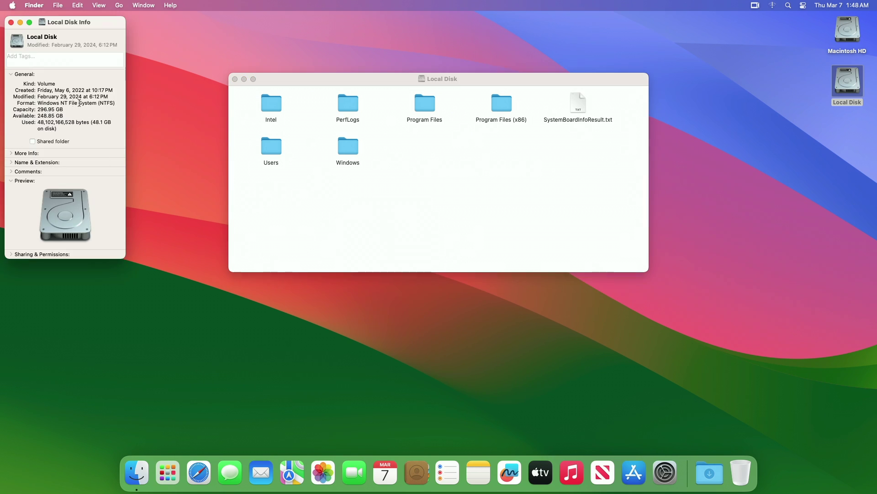
left_click(10, 23)
left_click(236, 80)
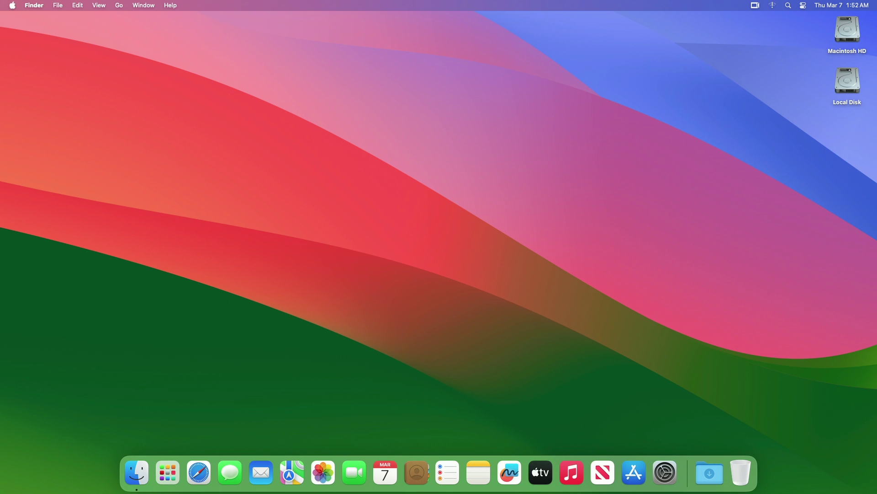
Switch to Terminal and request the Xcode Command Line Tools with xcode-select --install.
key("super+space")
type("te")
key("Return")
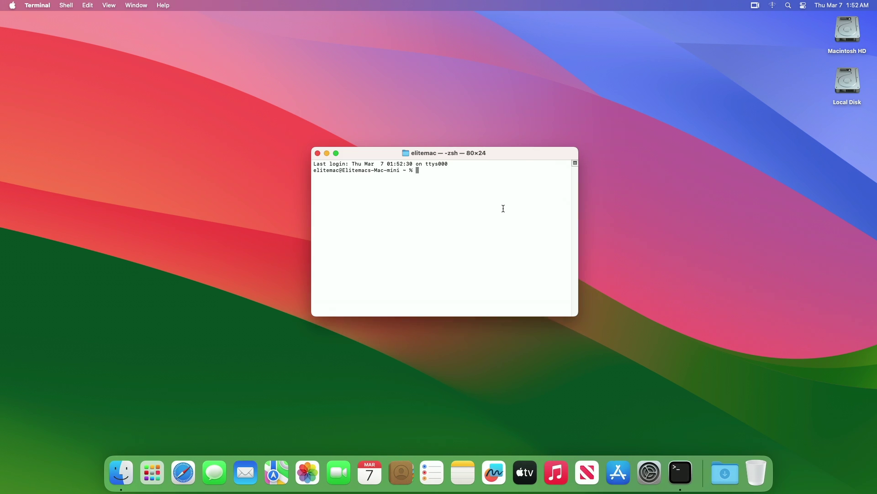
type("xcode-")
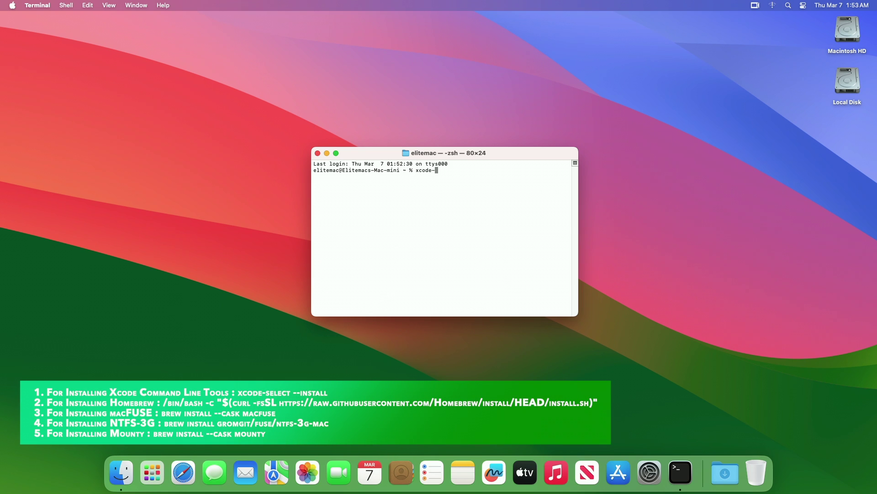
type("select --install")
key("Return")
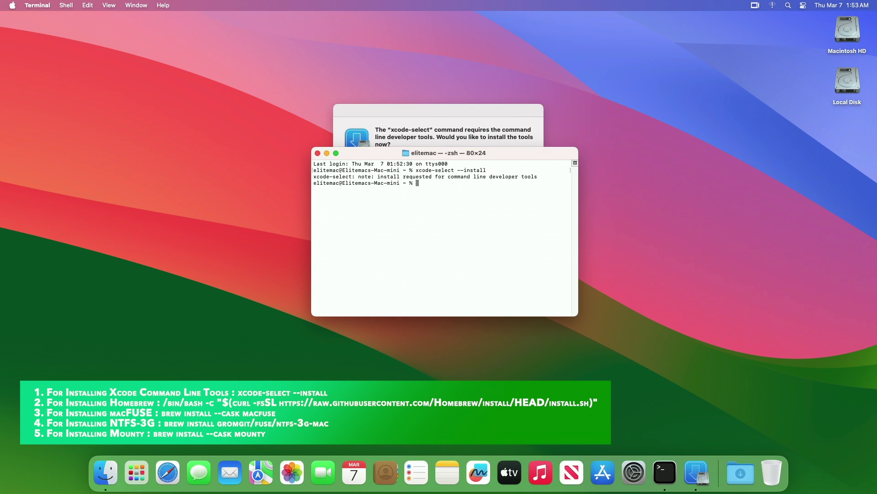
Approve the installation of the command line developer tools and close the installer when it finishes.
left_click(495, 115)
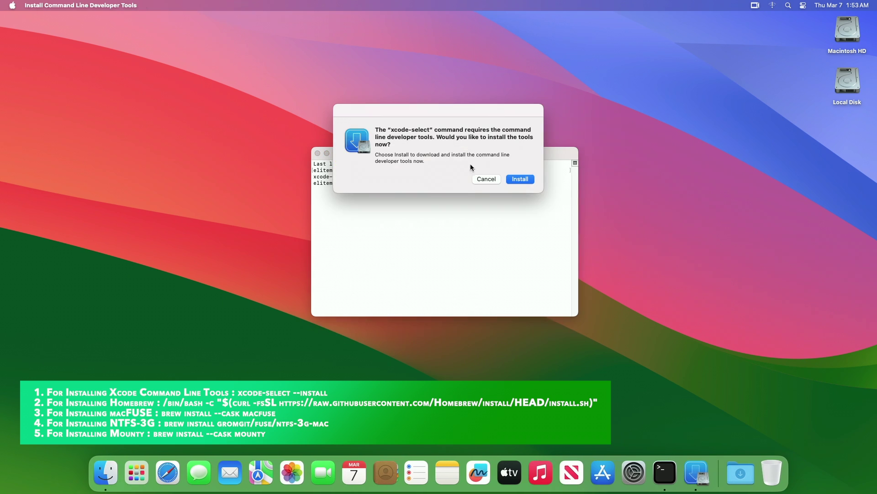
left_click(509, 182)
left_click(551, 284)
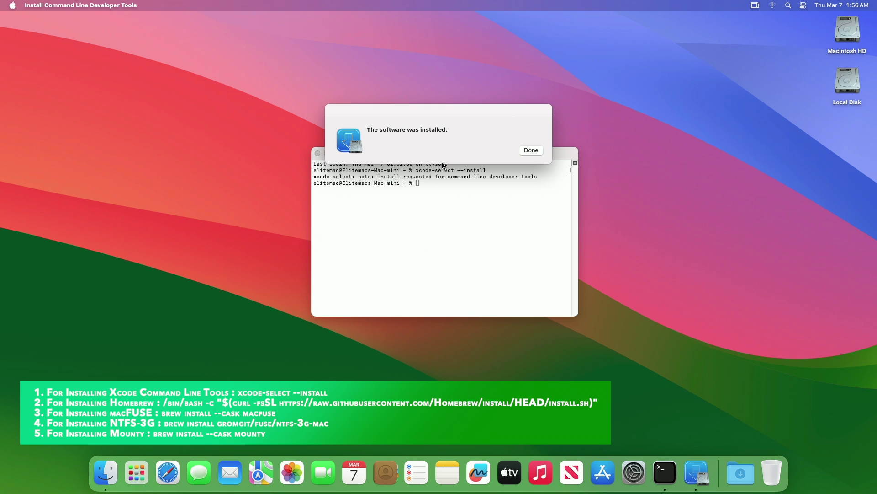
left_click(532, 151)
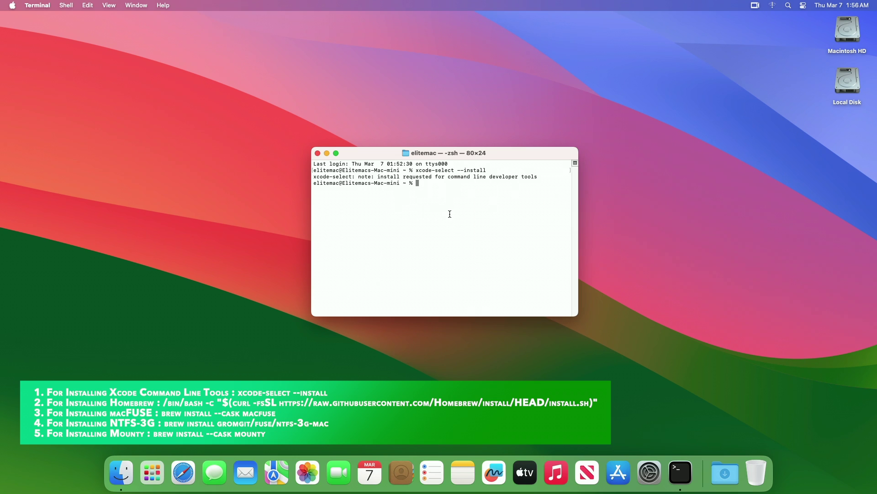
key("super+v")
key("Return")
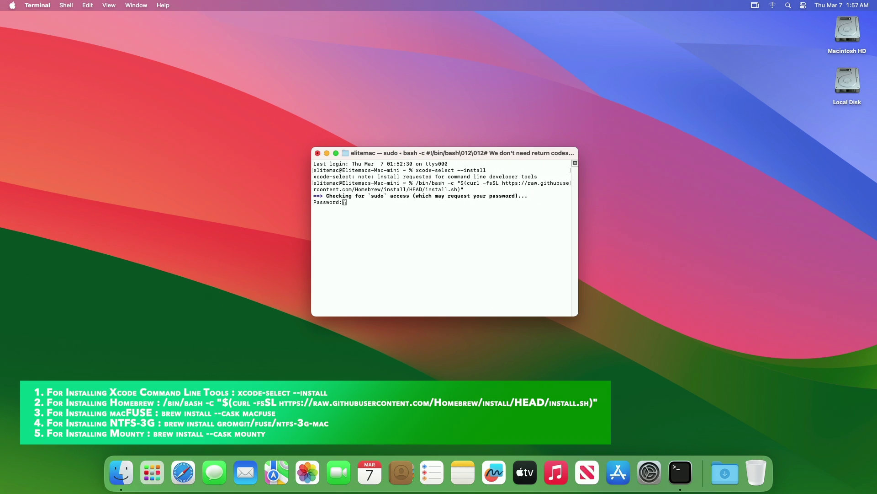
key("Return")
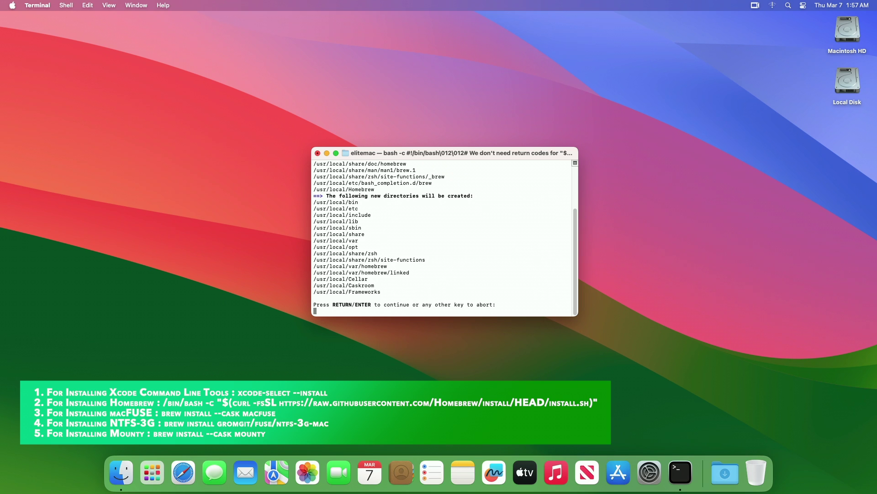
key("Return")
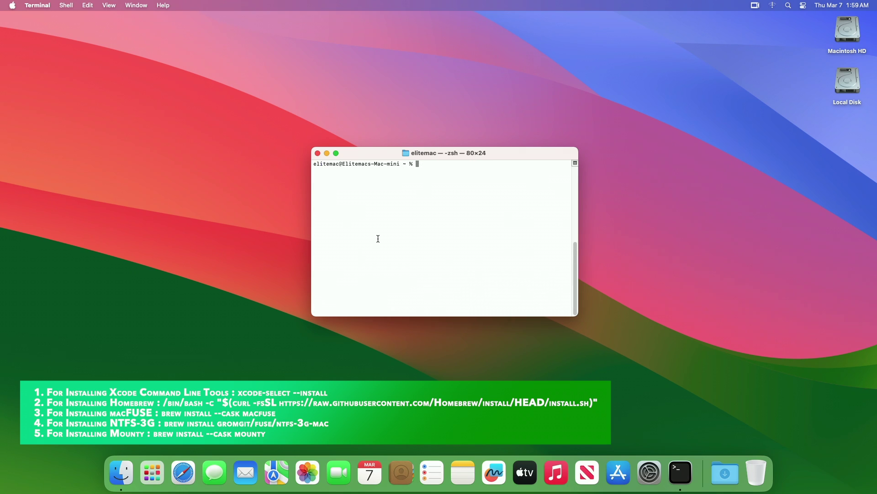
Install macFUSE with brew install --cask macfuse and authorize it with the account password.
type("brew install --cask macfuse")
key("Return")
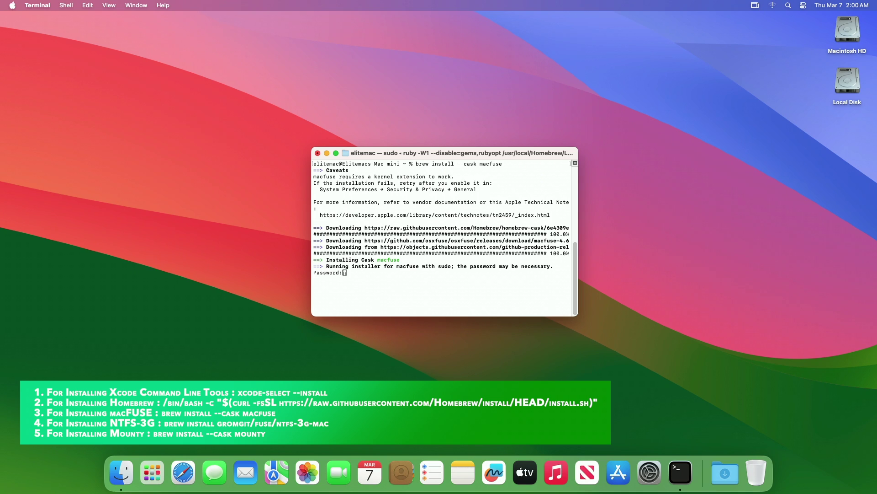
key("Return")
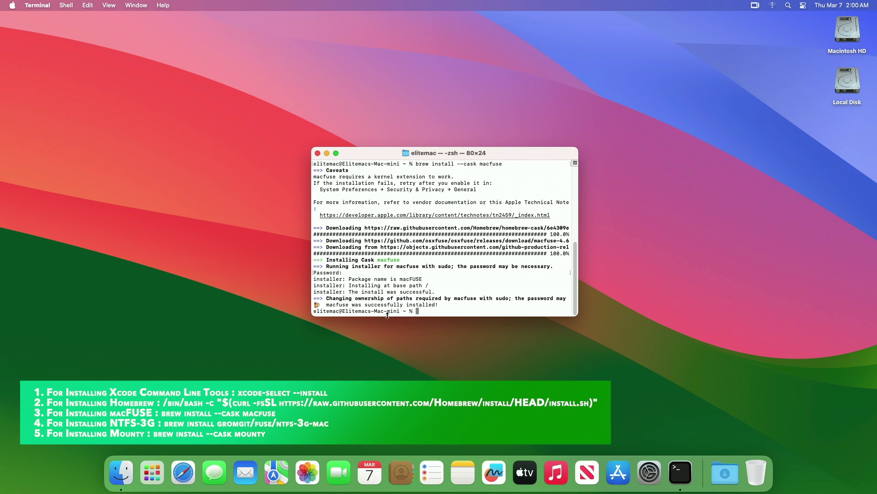
Install NTFS-3G with brew install gromgit/fuse/ntfs-3g-mac and Mounty with brew install --cask mounty, closing Terminal when done.
type("brew install gromgit/fuse/ntfs-3g-mac")
key("Return")
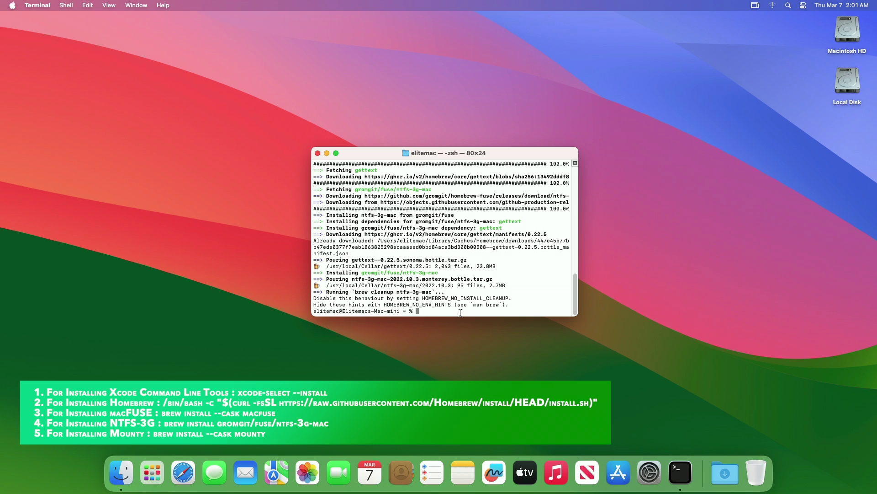
type("brew install --cask mounty")
key("Return")
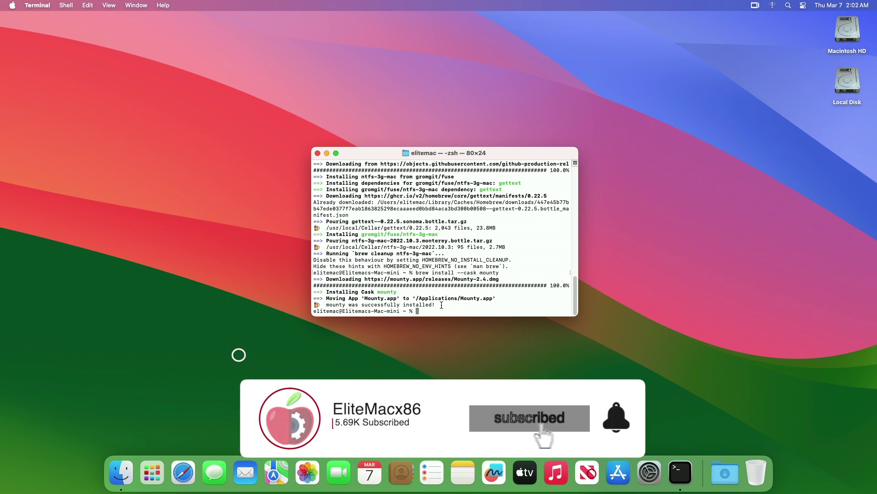
key("super+q")
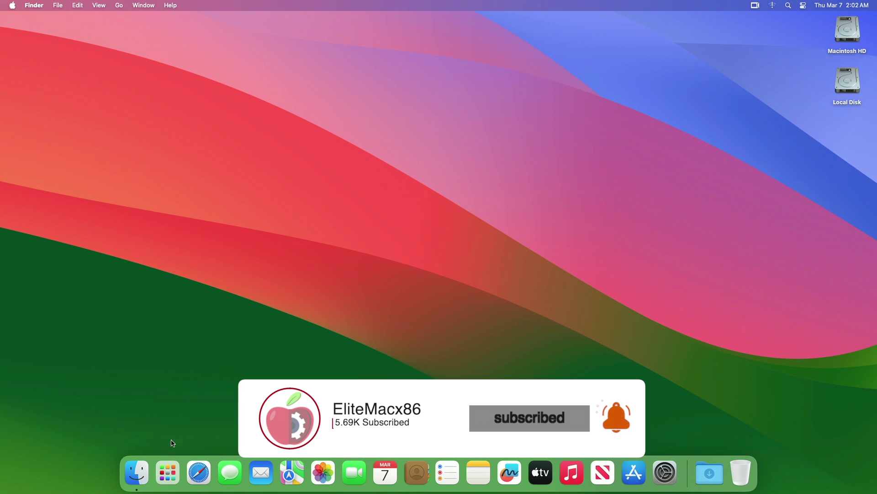
Launch Mounty, approving the downloaded app and accepting its important notice.
left_click(166, 473)
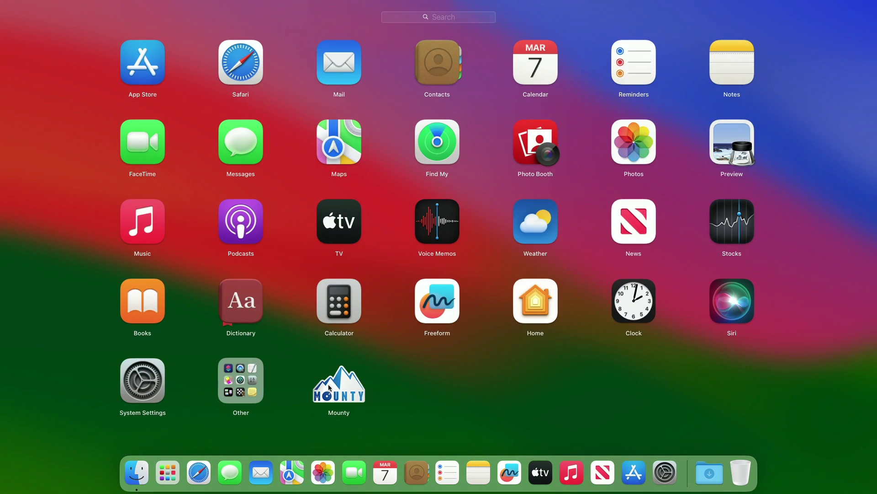
left_click(332, 388)
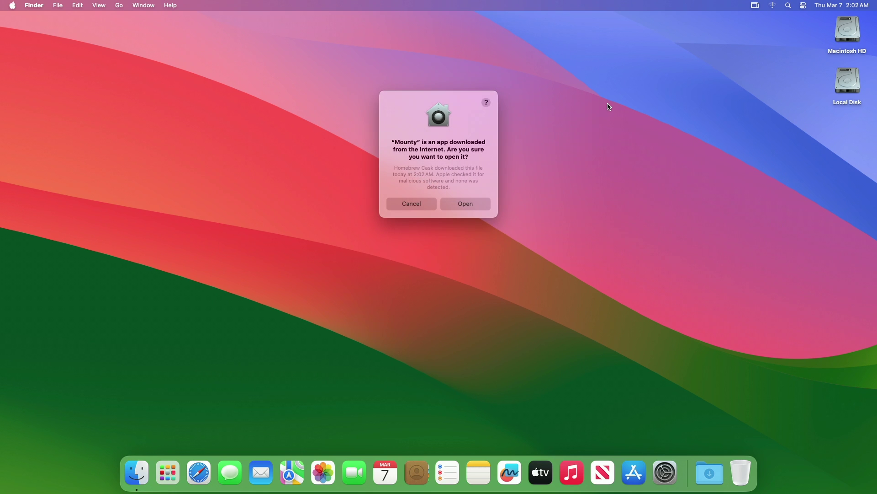
left_click(473, 205)
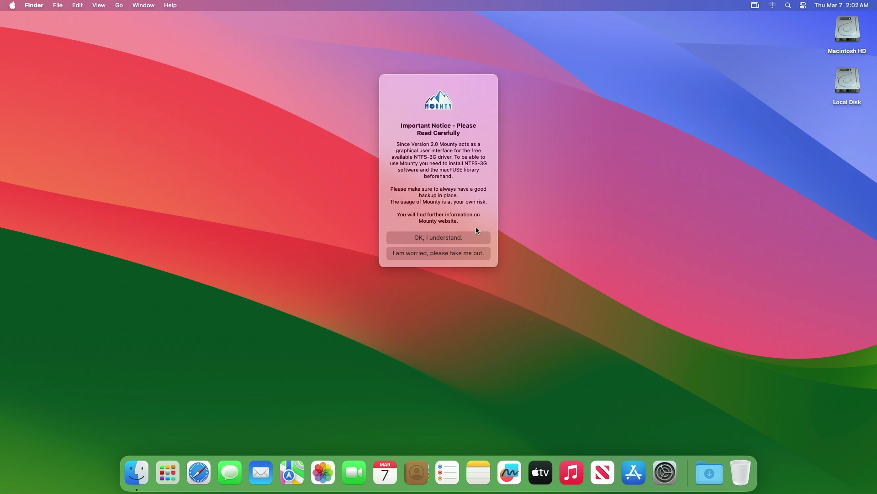
left_click(445, 239)
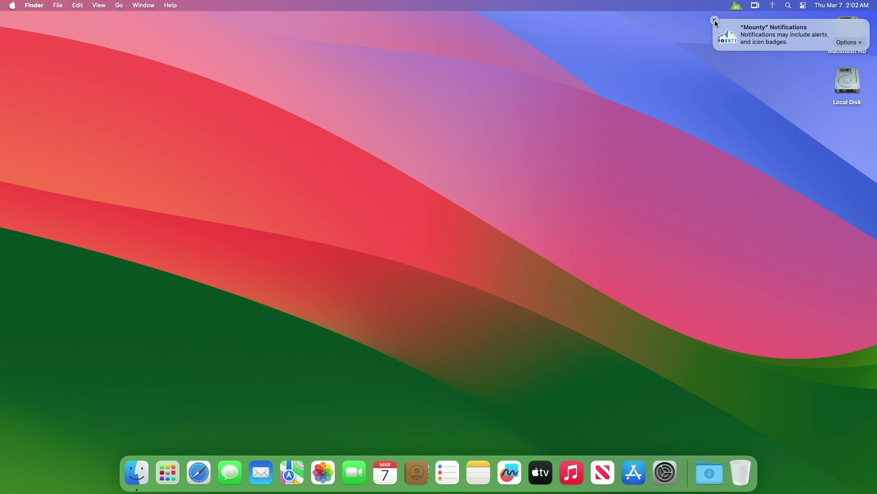
left_click(715, 20)
Set Mounty to start at login.
left_click(737, 6)
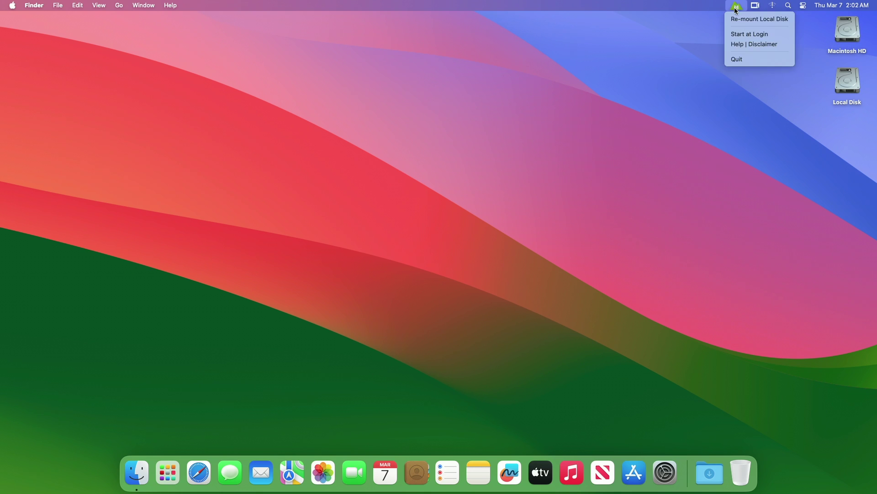
left_click(740, 35)
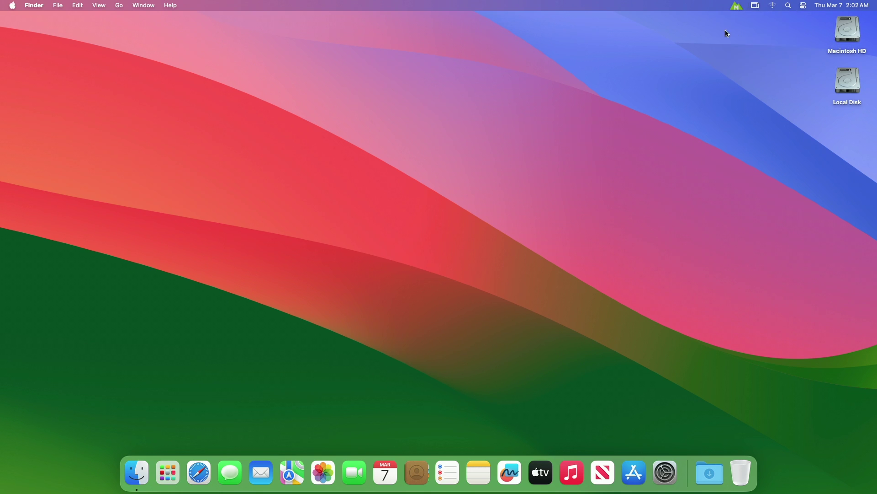
left_click(715, 20)
Try to re-mount Local Disk with Mounty, authorizing it with the administrator password.
double_click(848, 81)
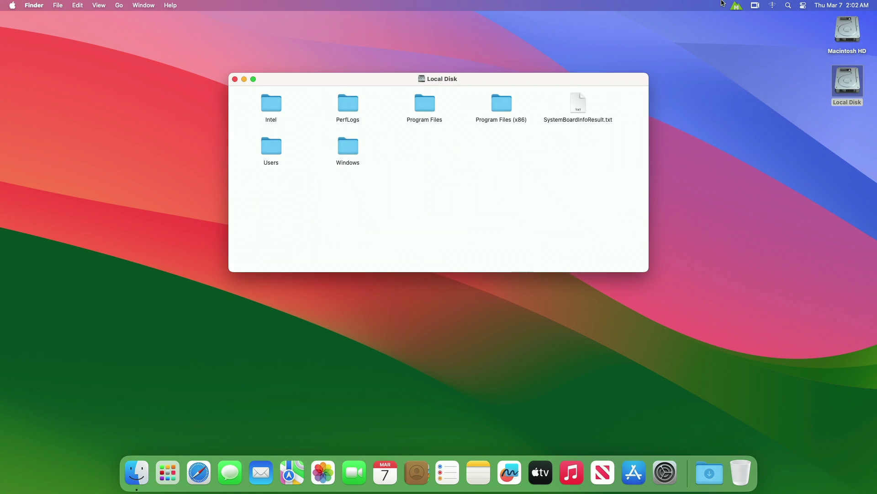
left_click(738, 6)
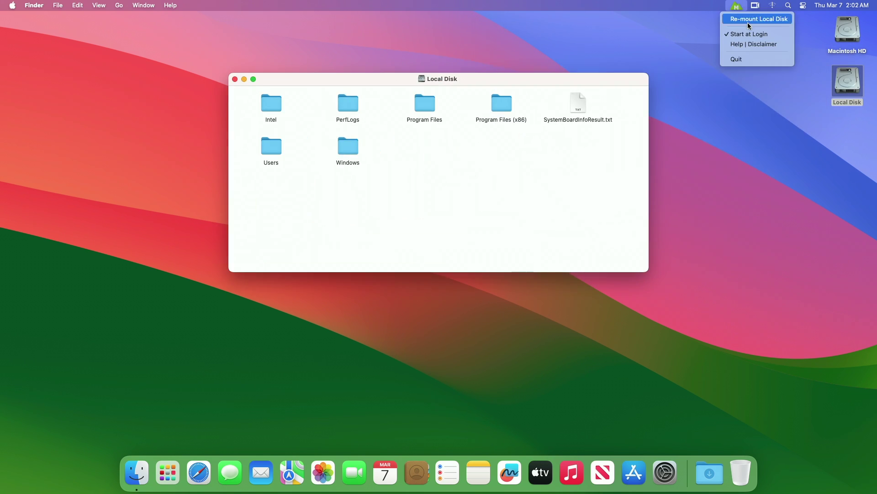
left_click(749, 20)
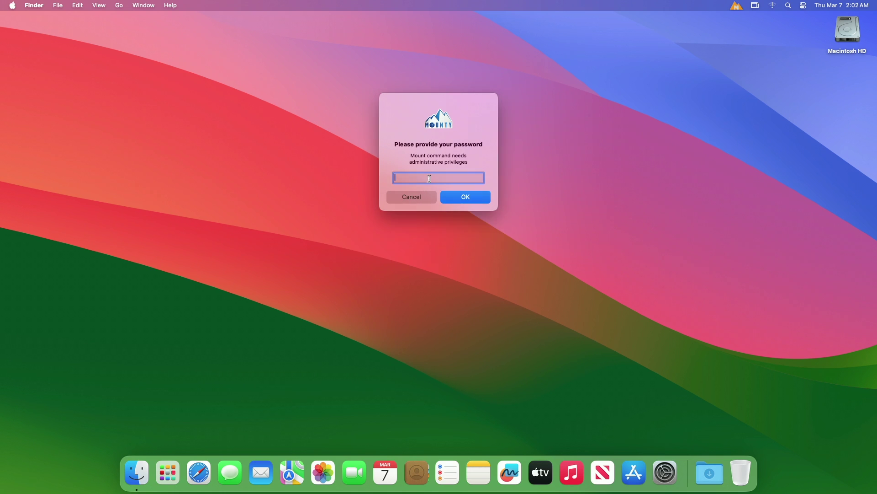
type("••••")
key("Return")
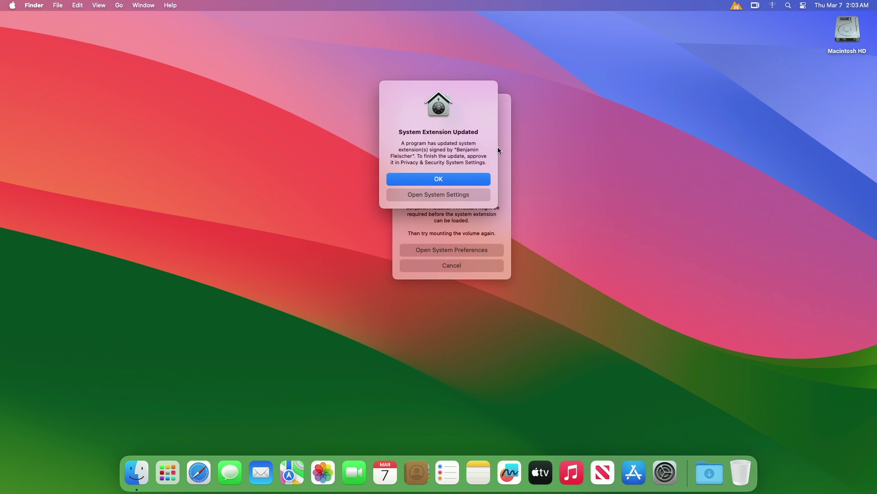
Open the Privacy & Security settings from the system extension alerts and dismiss Mounty's volume message.
left_click(435, 193)
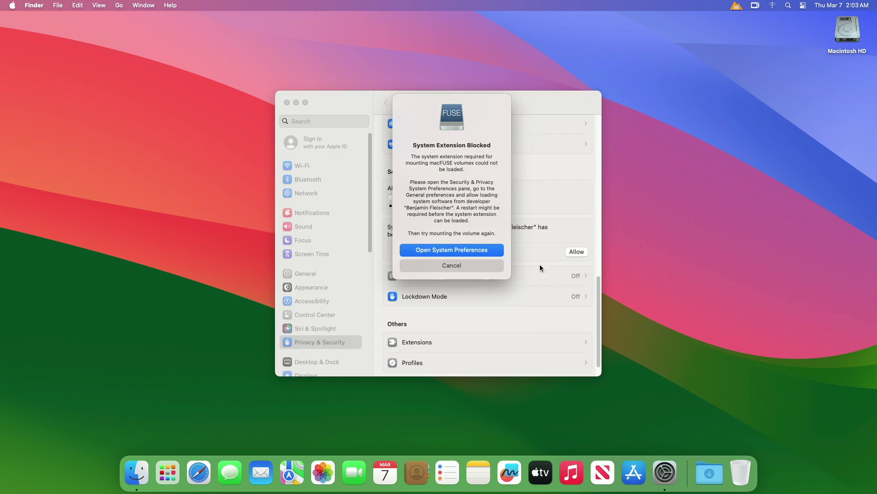
left_click(485, 253)
scroll(494, 246, "down", 1)
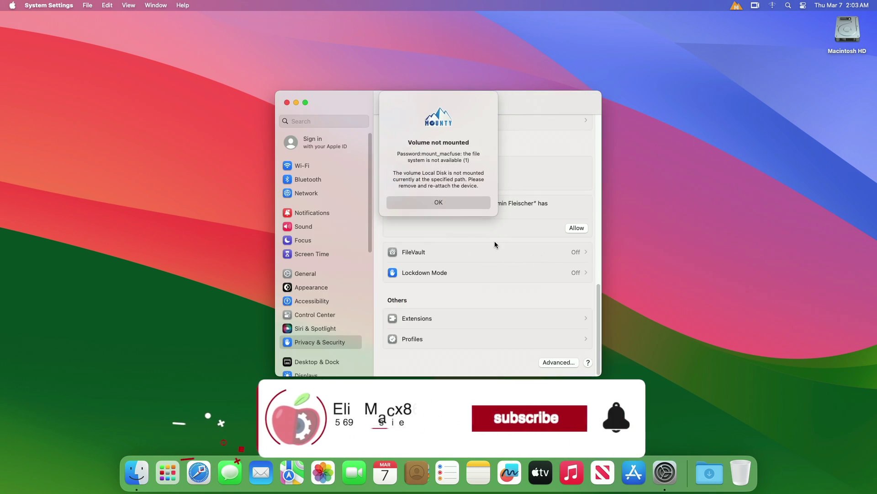
left_click(454, 202)
Allow the updated system software from the macFUSE developer, authorize with the account password and restart the Mac.
left_click(569, 228)
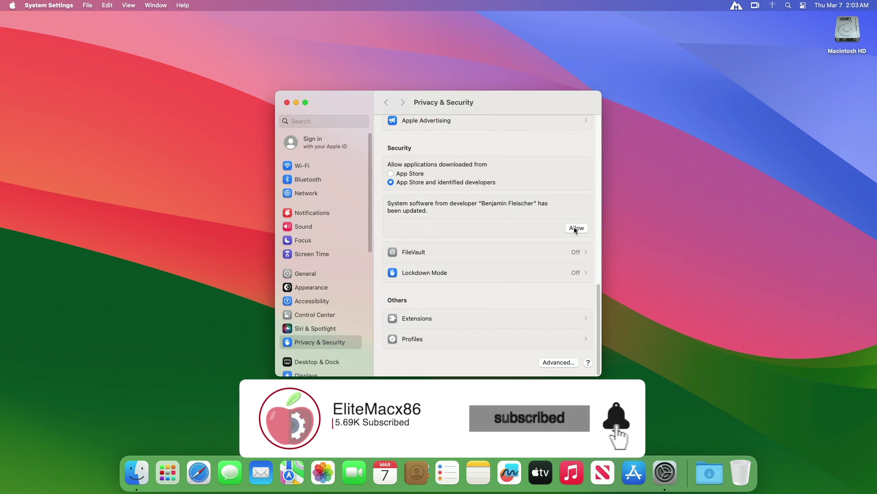
type("****")
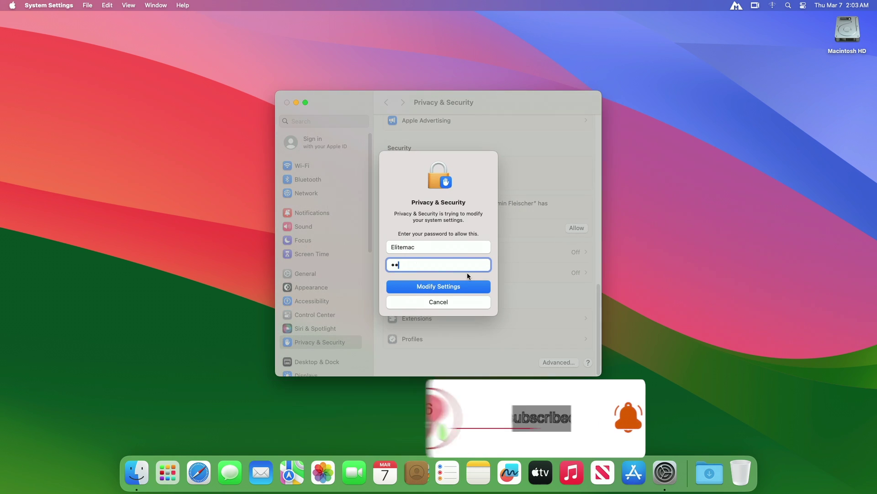
key("Return")
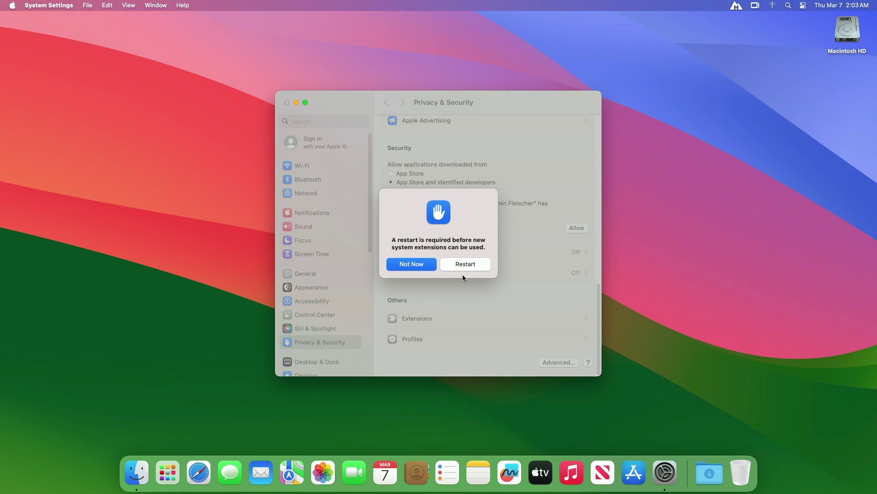
left_click(470, 265)
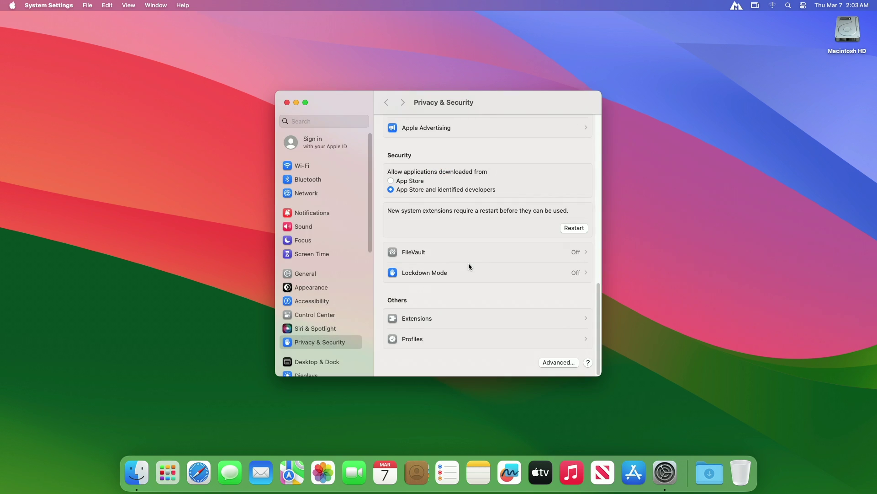
Restart the Mac into Macintosh HD and log in with the account password.
left_click(577, 229)
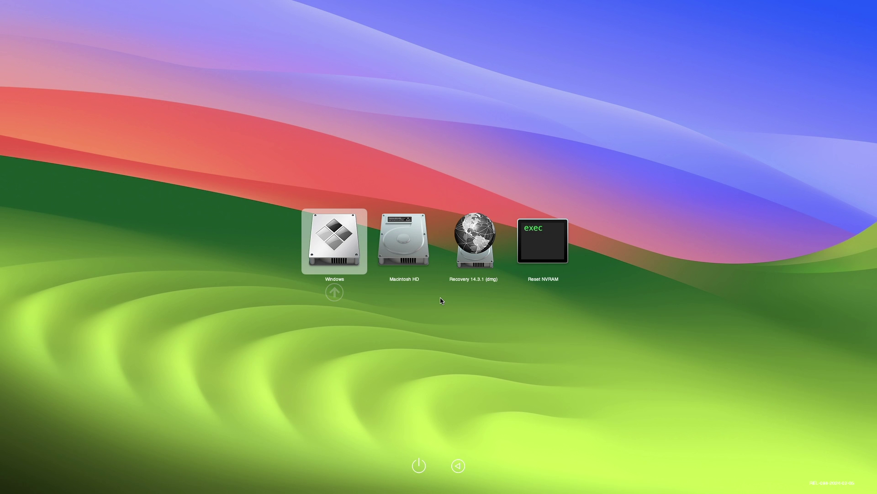
key("Right")
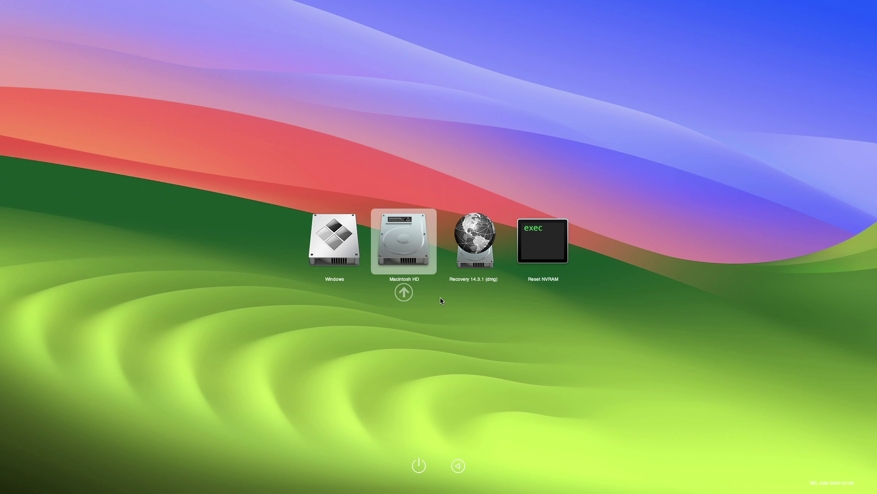
key("Return")
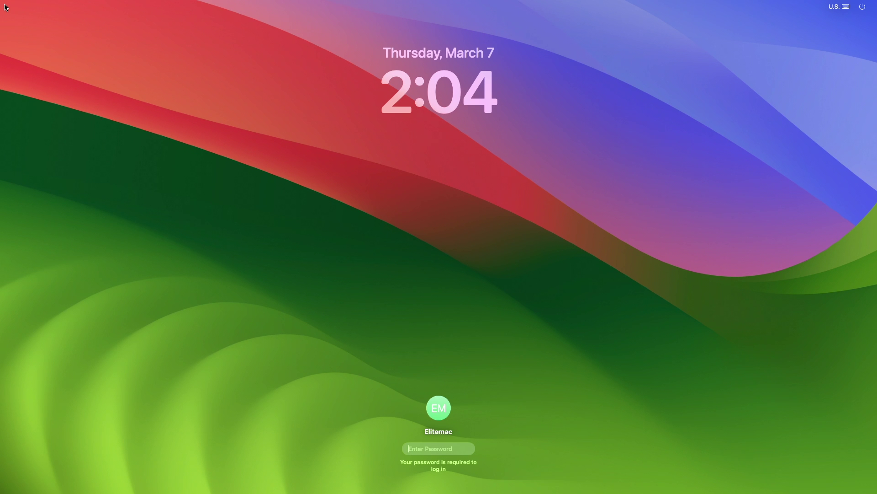
type("****")
key("Return")
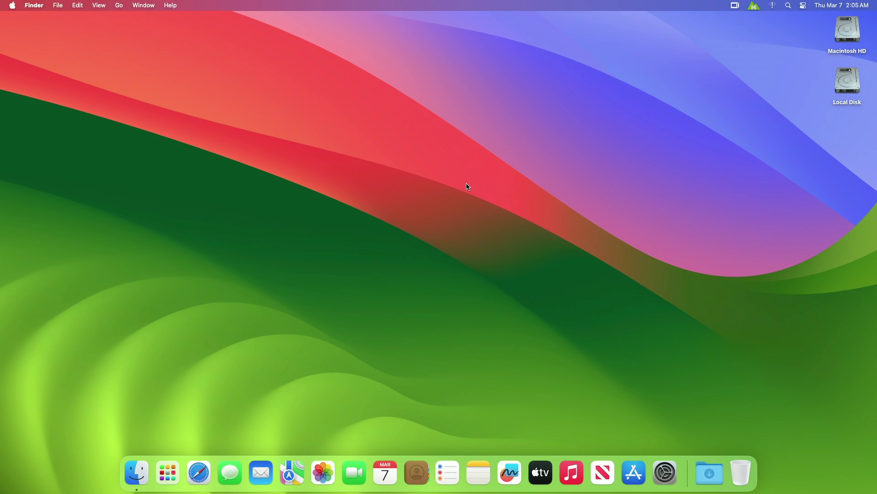
Open Local Disk and re-mount it with Mounty, authorizing with the administrator password.
key("l")
key("super+o")
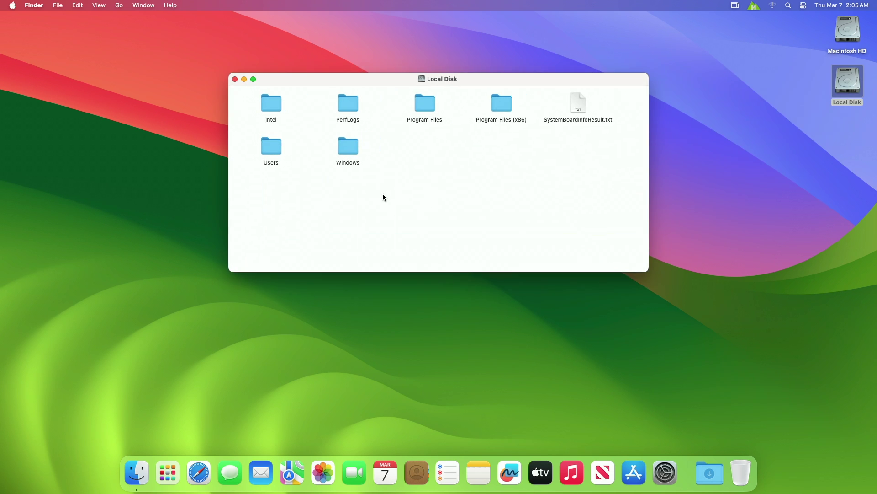
left_click(754, 5)
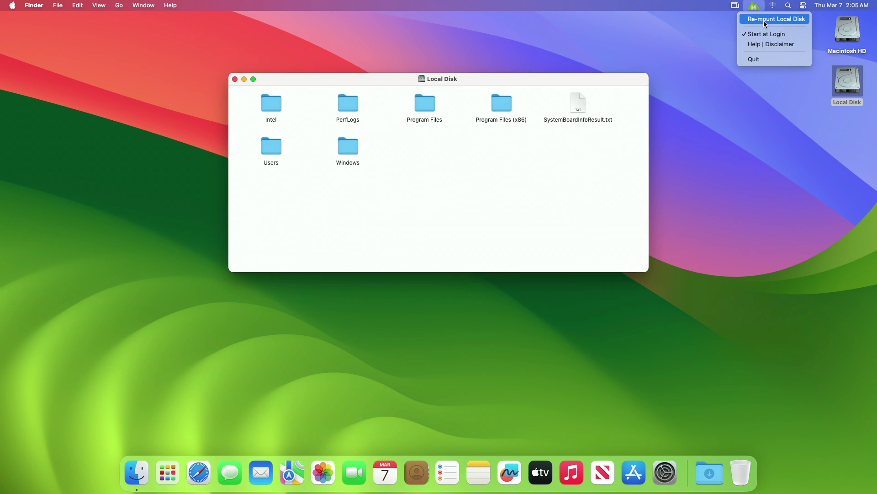
left_click(764, 19)
type("••••")
key("Return")
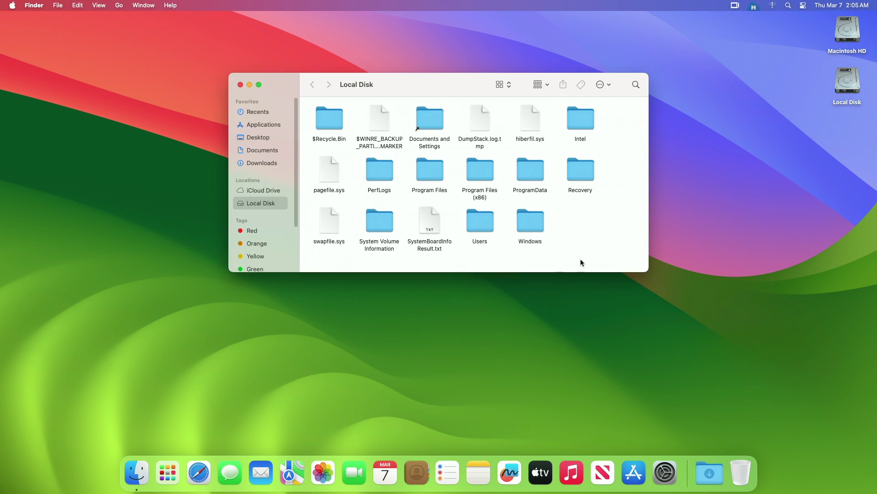
Check the context options for empty space in the Local Disk folder for the New Folder command.
right_click(569, 221)
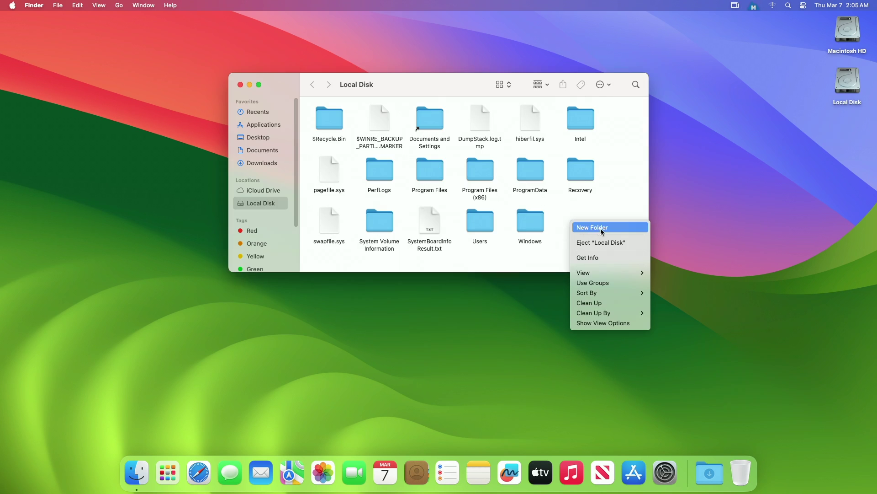
left_click(616, 191)
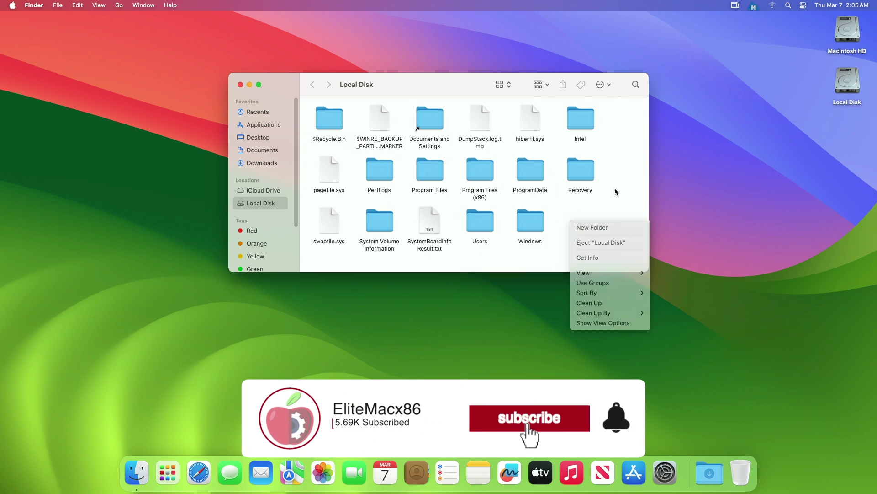
right_click(730, 207)
left_click(588, 223)
right_click(588, 224)
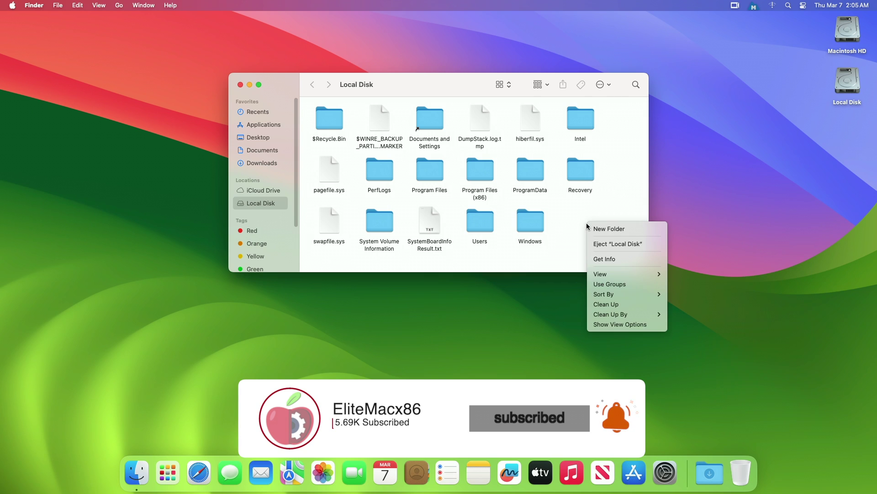